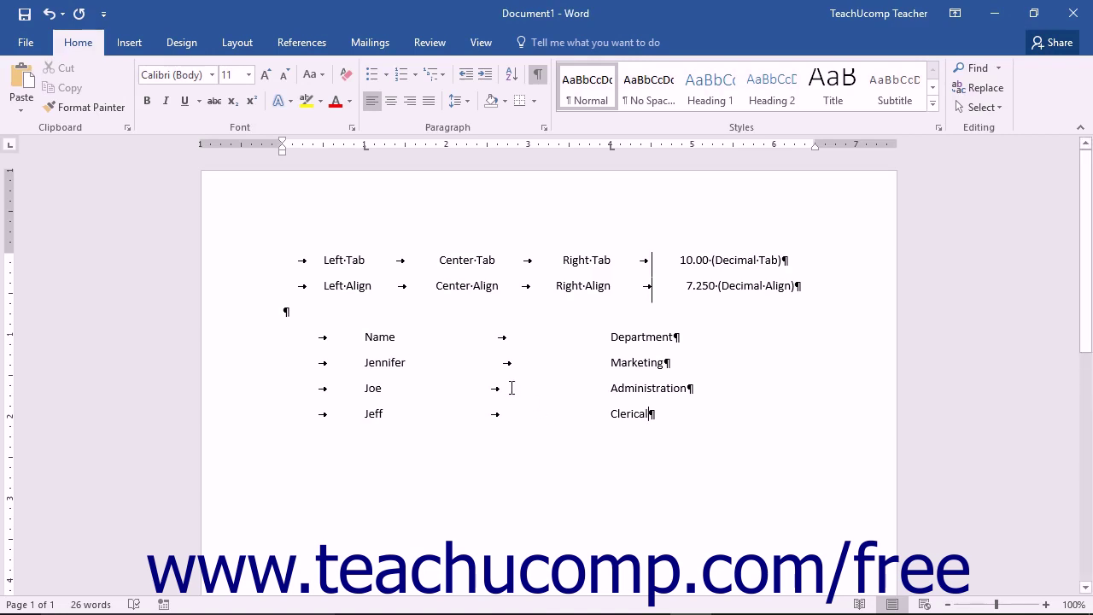
Inspect the Name and Department header line and the paragraph marks ending the lines
left_click(415, 338)
left_click(632, 336)
left_click(403, 335)
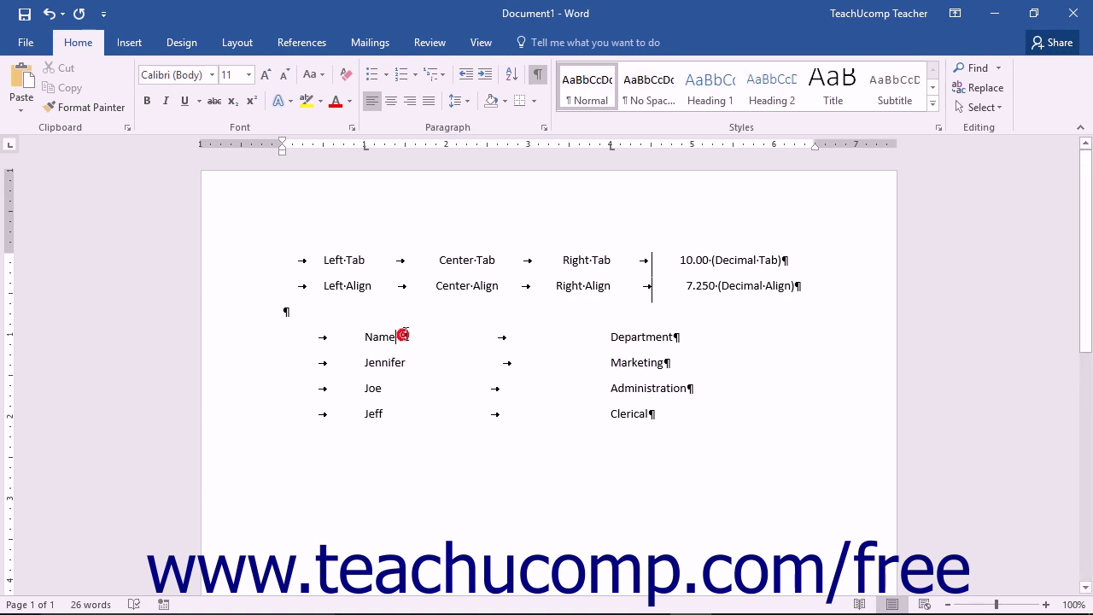
left_click(623, 337)
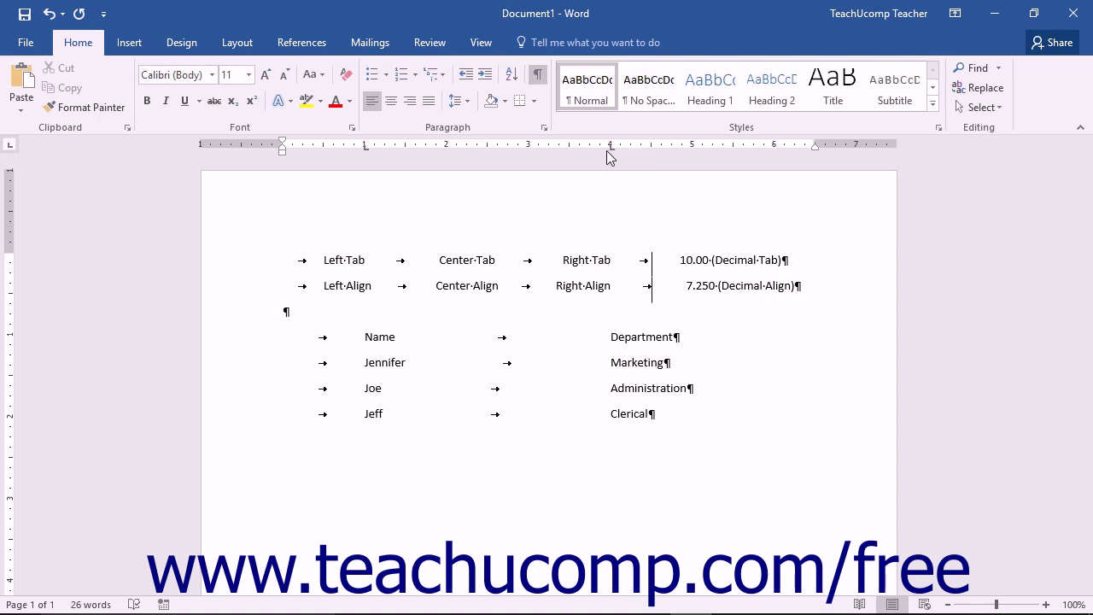
left_click_drag(672, 335, 680, 336)
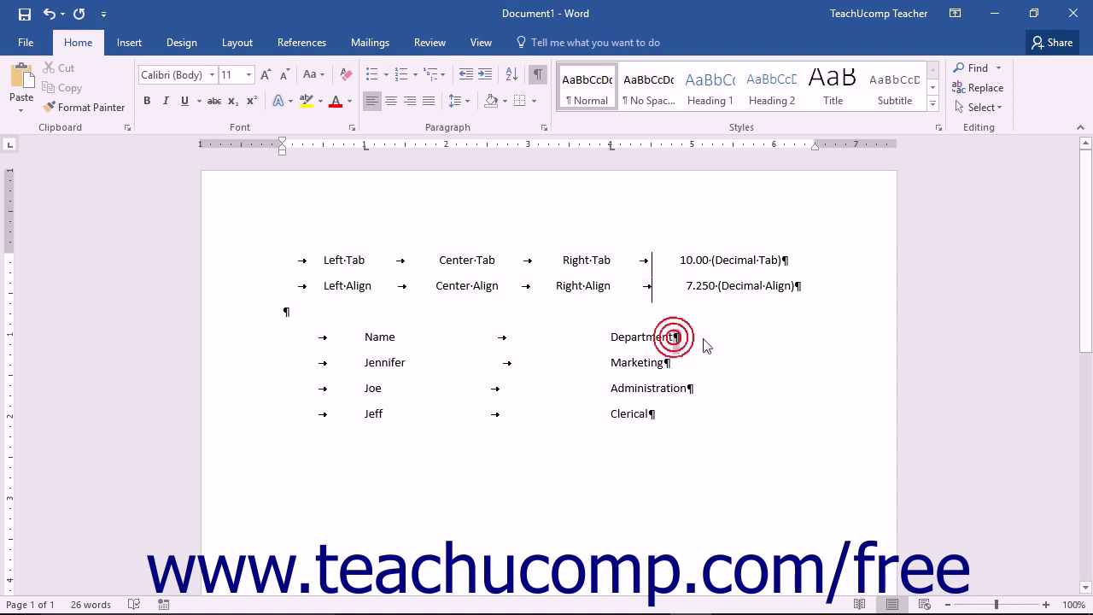
left_click_drag(781, 258, 789, 260)
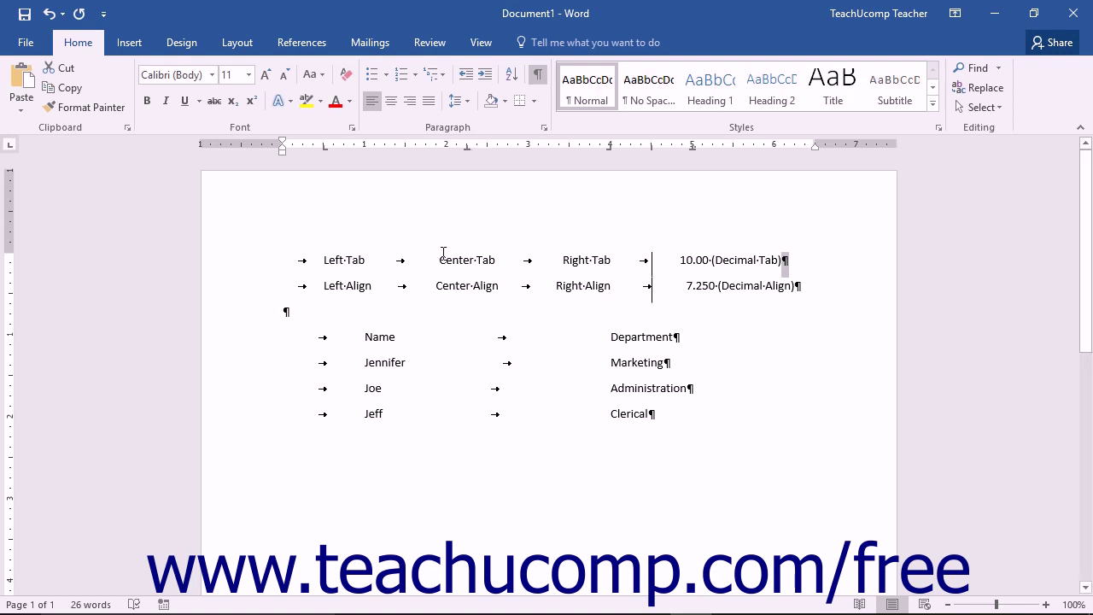
left_click(420, 335)
Add an empty paragraph after the Clerical line and cycle the tab selector to Center Tab
left_click(579, 441)
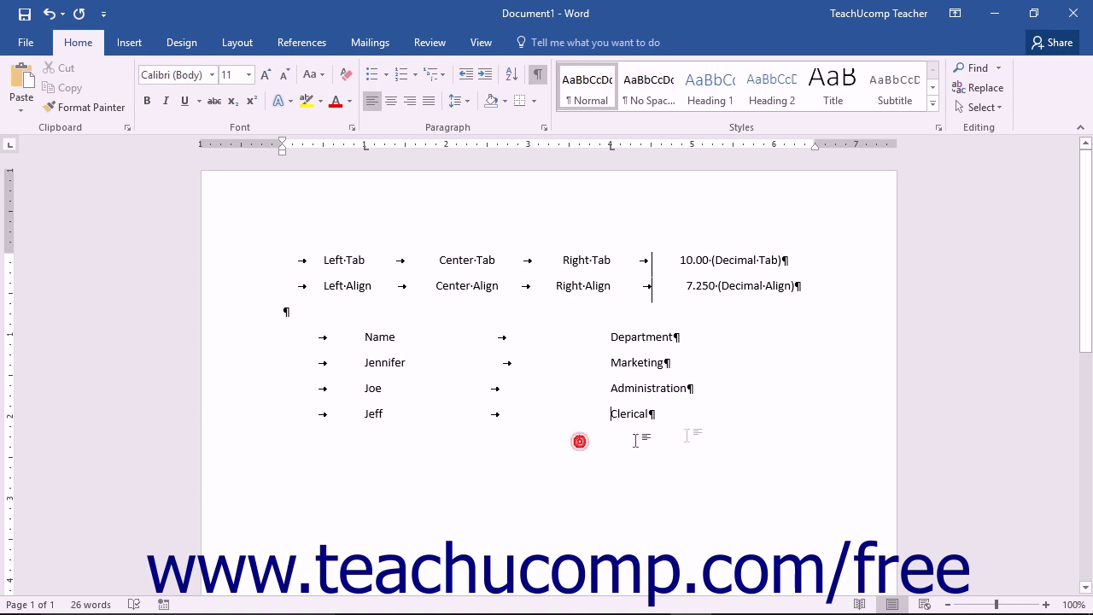
left_click(694, 419)
key("Return")
left_click(11, 145)
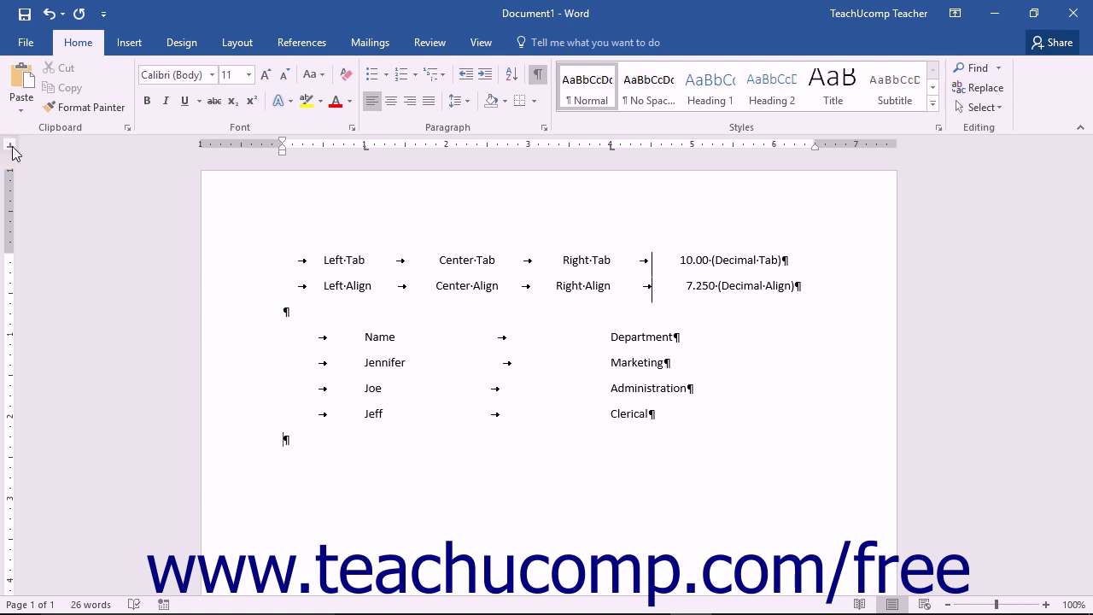
left_click(10, 145)
Set a right tab stop at 6 inches on the empty paragraph, then hide formatting marks
left_click(11, 146)
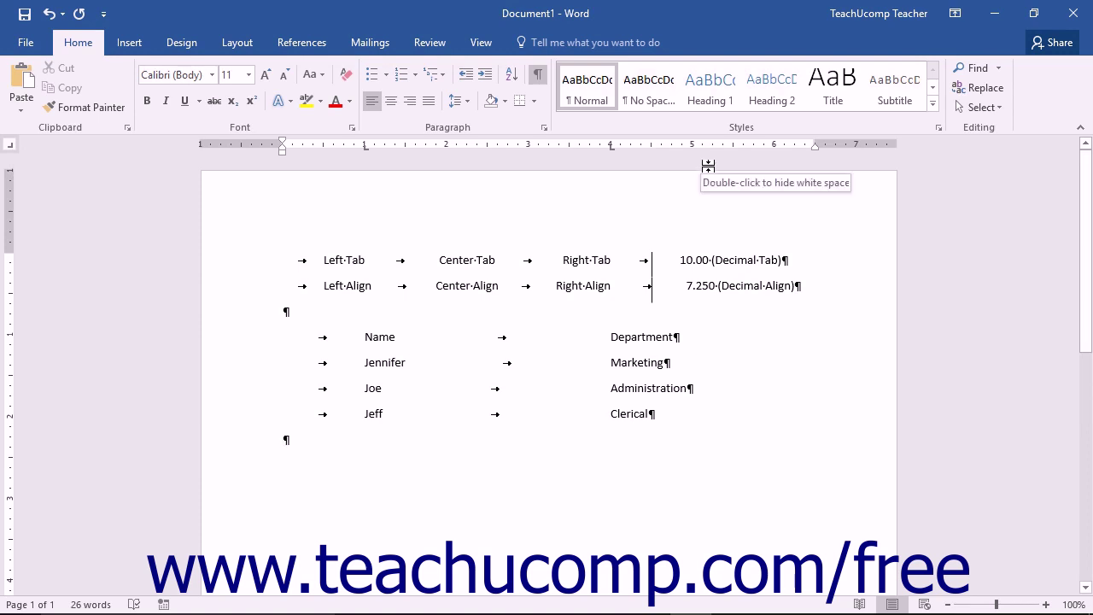
left_click(775, 146)
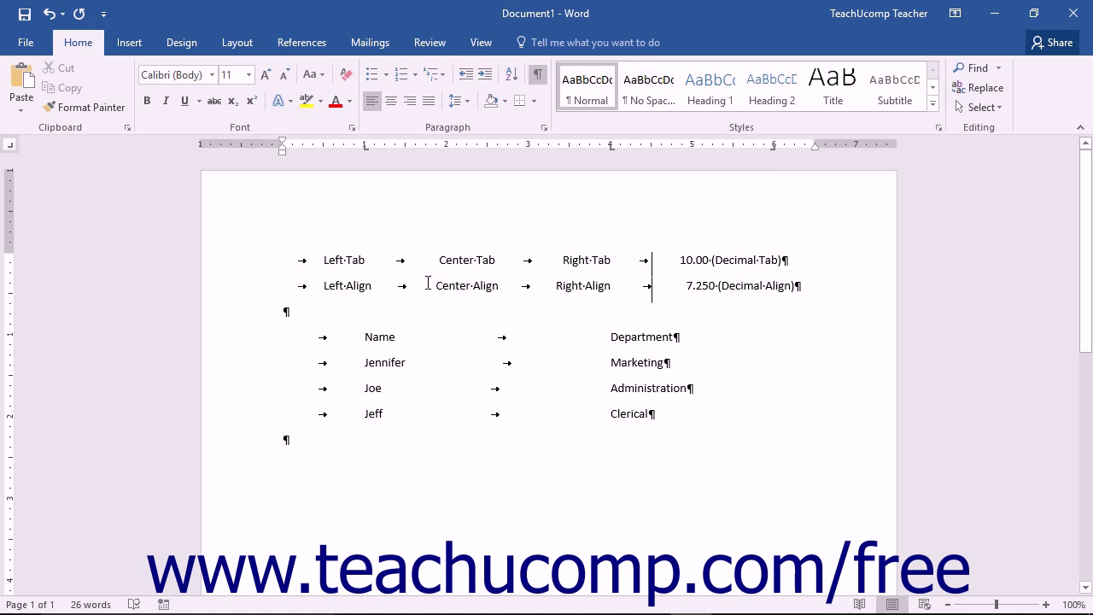
left_click(294, 262)
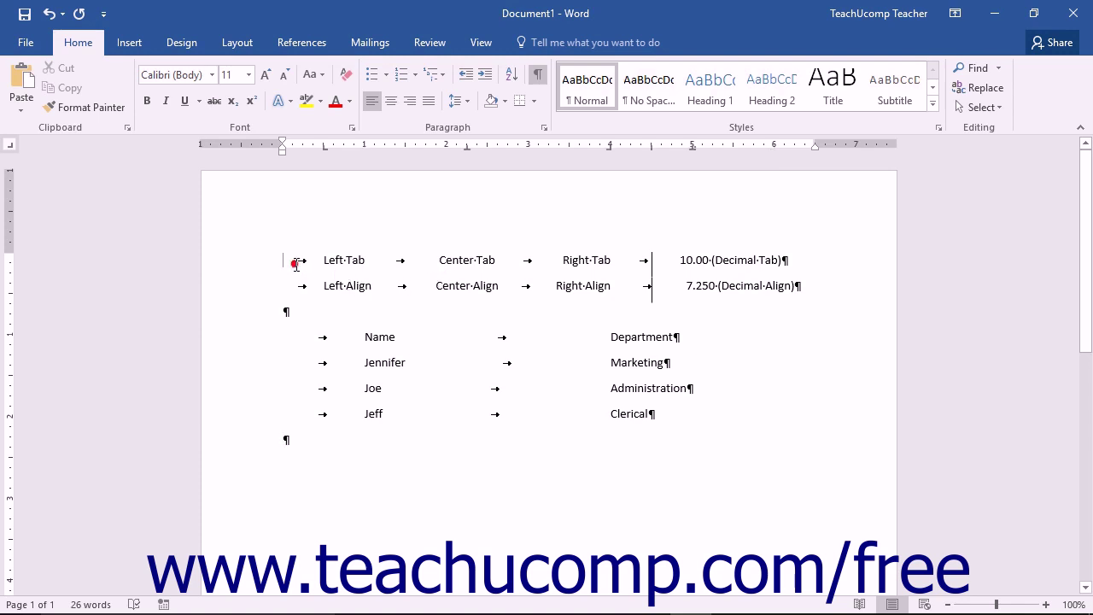
left_click(538, 79)
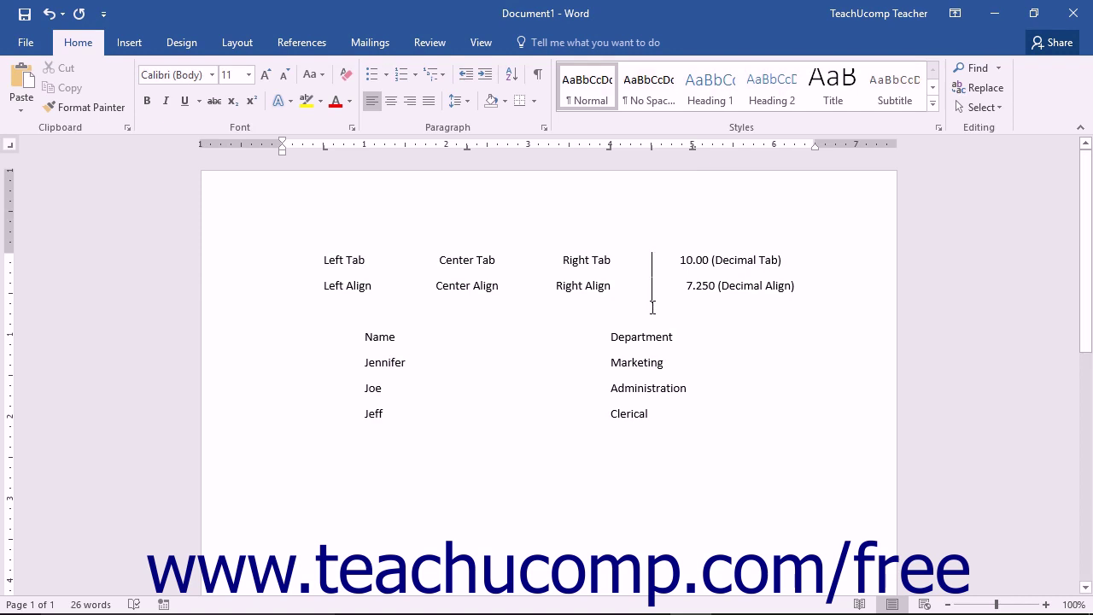
Show formatting marks again and drag the 6-inch right tab stop off the ruler
left_click(537, 74)
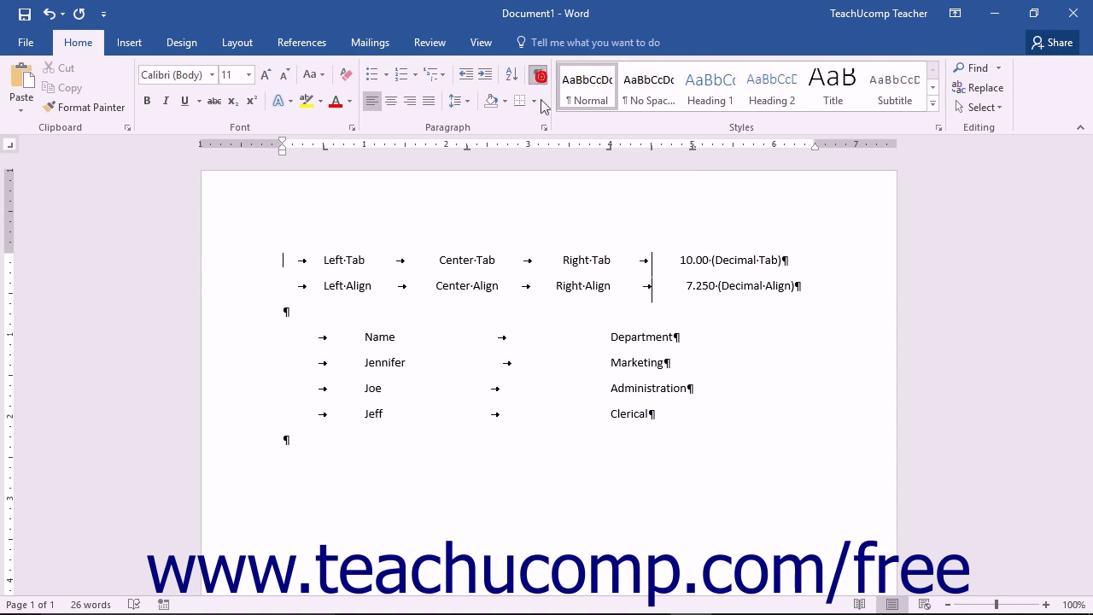
left_click(285, 439)
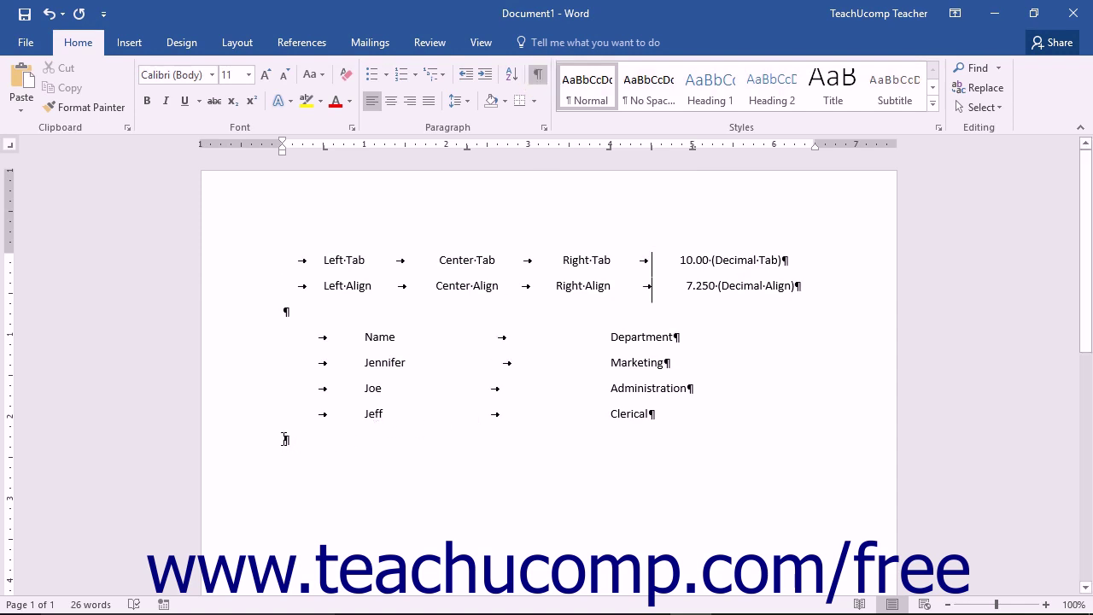
left_click(285, 438)
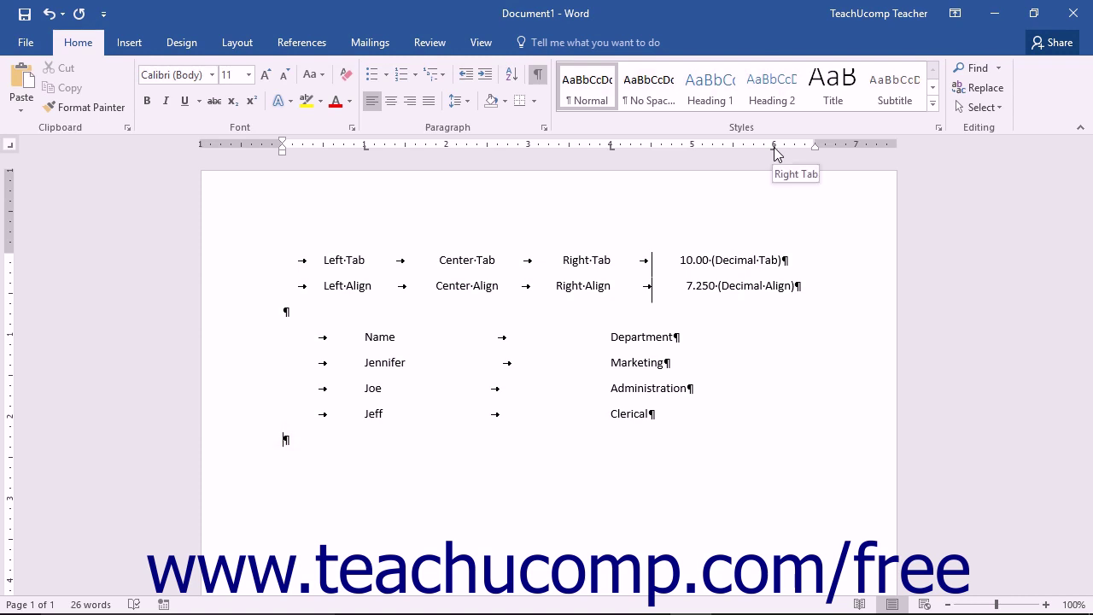
left_click_drag(774, 149, 774, 149)
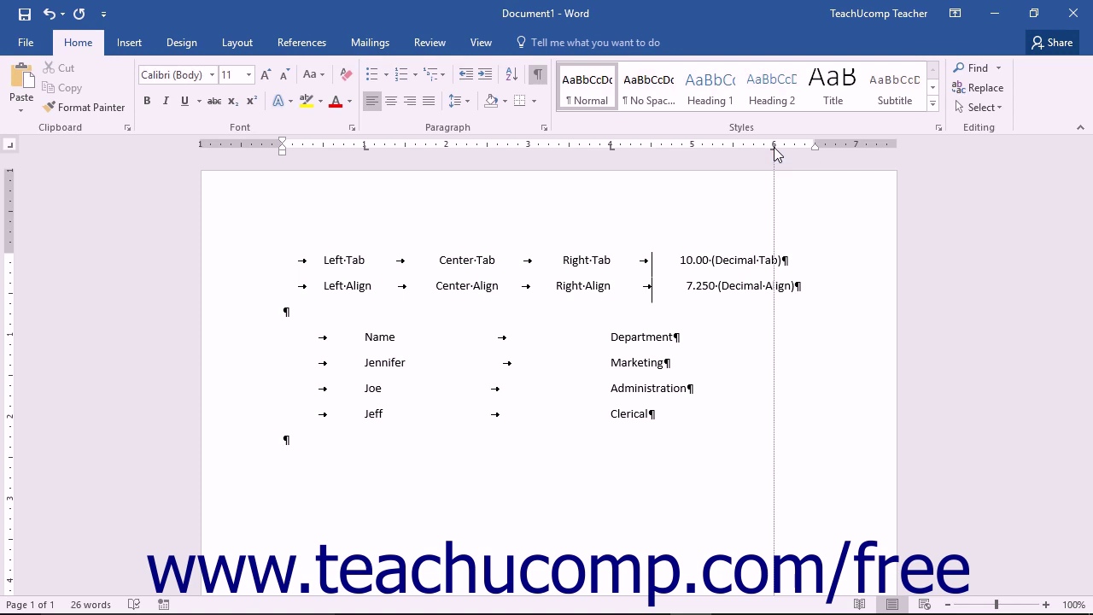
left_click_drag(775, 152, 776, 176)
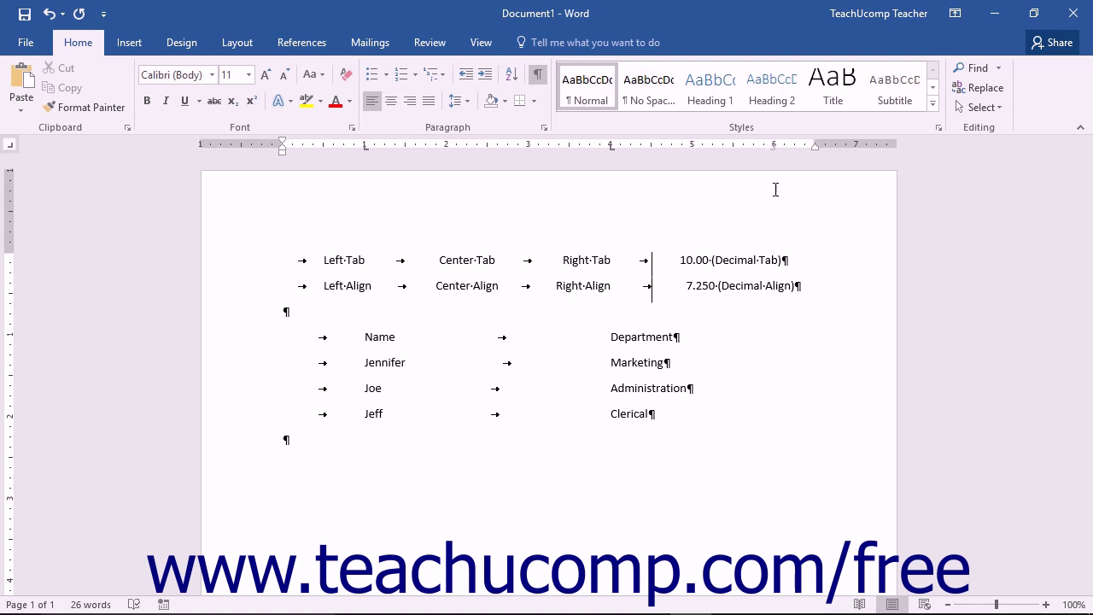
left_click(277, 337)
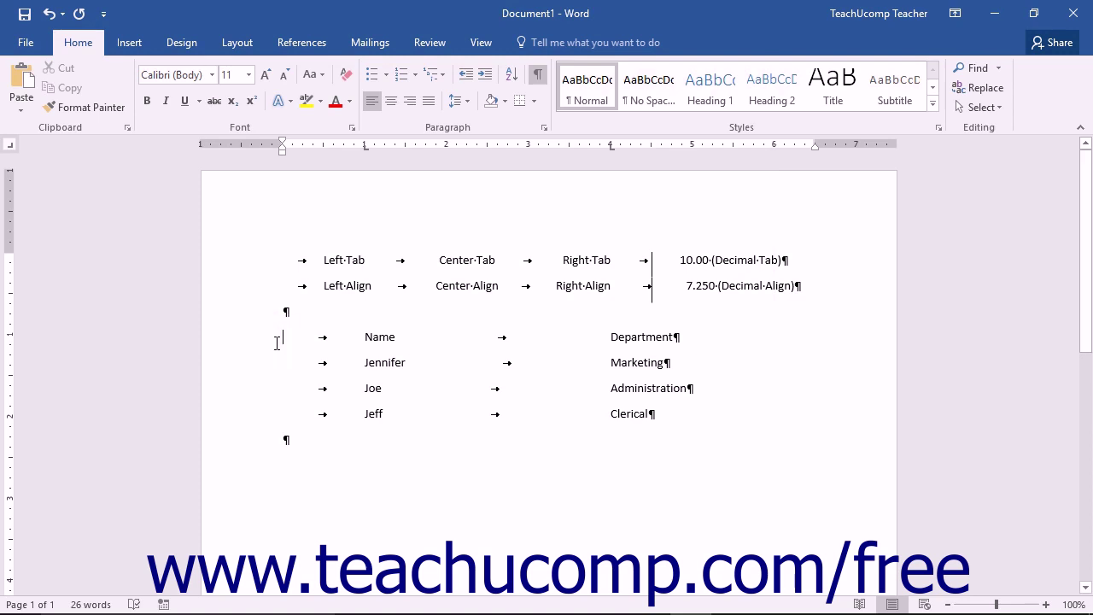
Select the four name rows and move their Department tab stop from 4 to about 4.5 inches
left_click_drag(277, 342, 708, 417)
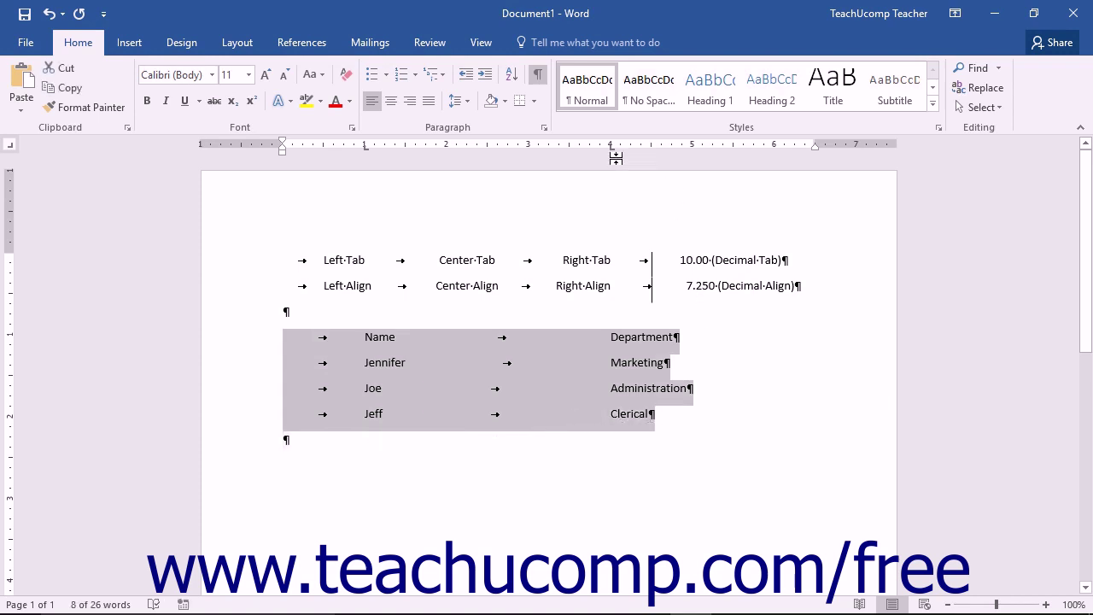
left_click_drag(611, 151, 651, 150)
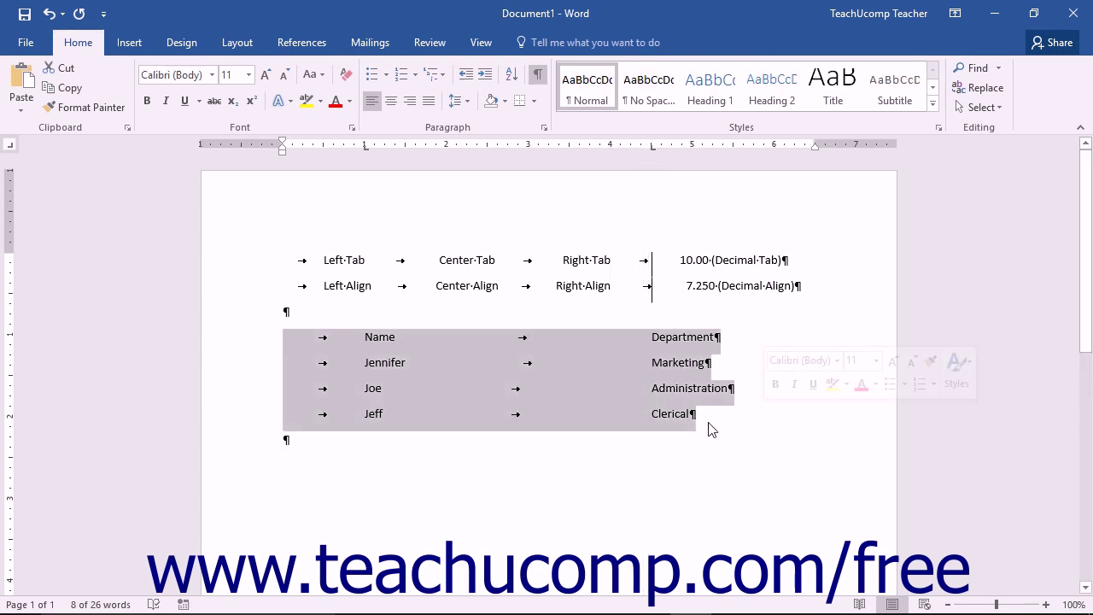
left_click(708, 417)
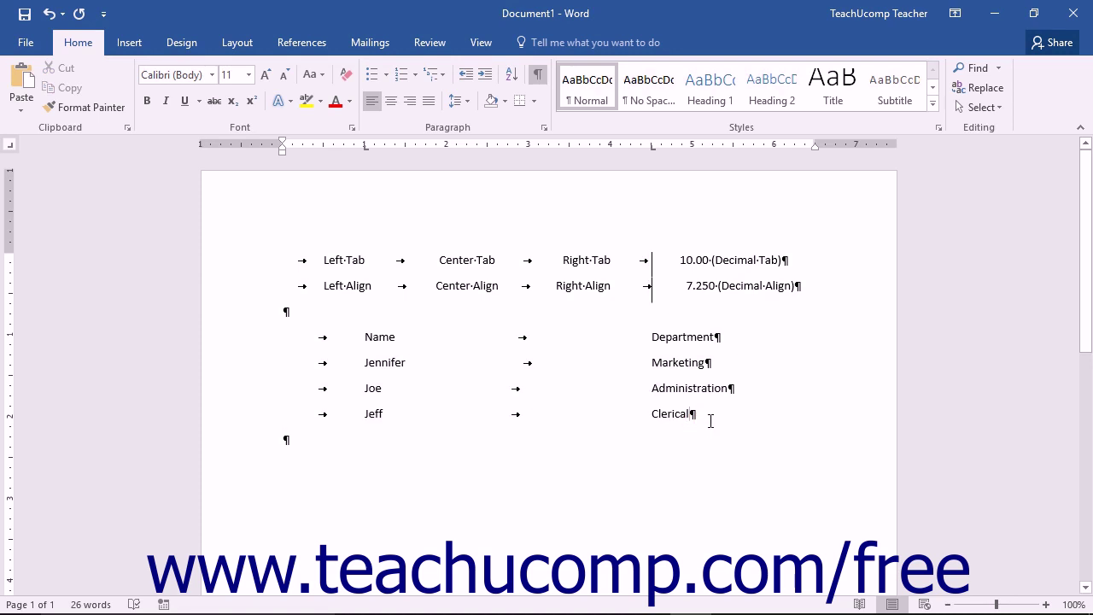
key("Return")
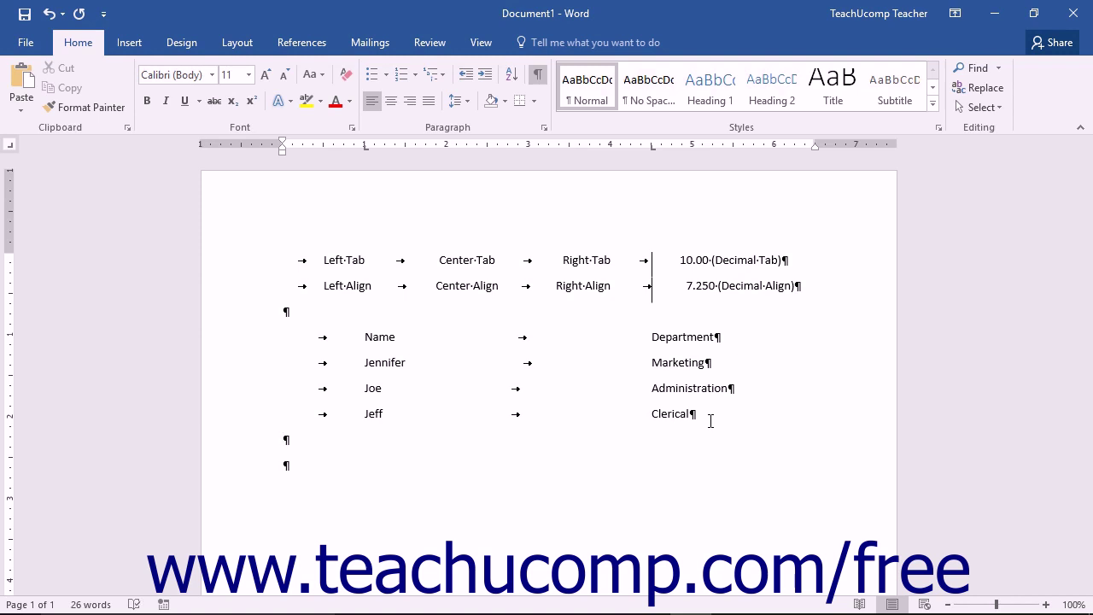
Add a line with 'Topic A' at the first tab and 'Page 100' right-aligned at the margin
left_click(365, 144)
left_click(651, 157)
key("Tab")
type("Topic A")
double_click(777, 465)
type("Page 100")
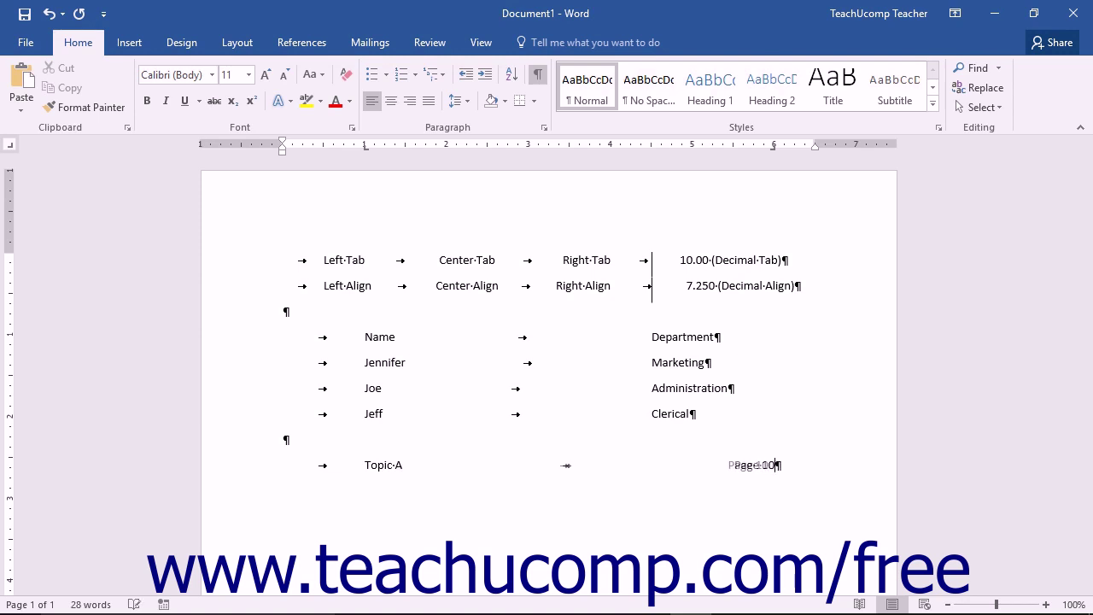
key("Return")
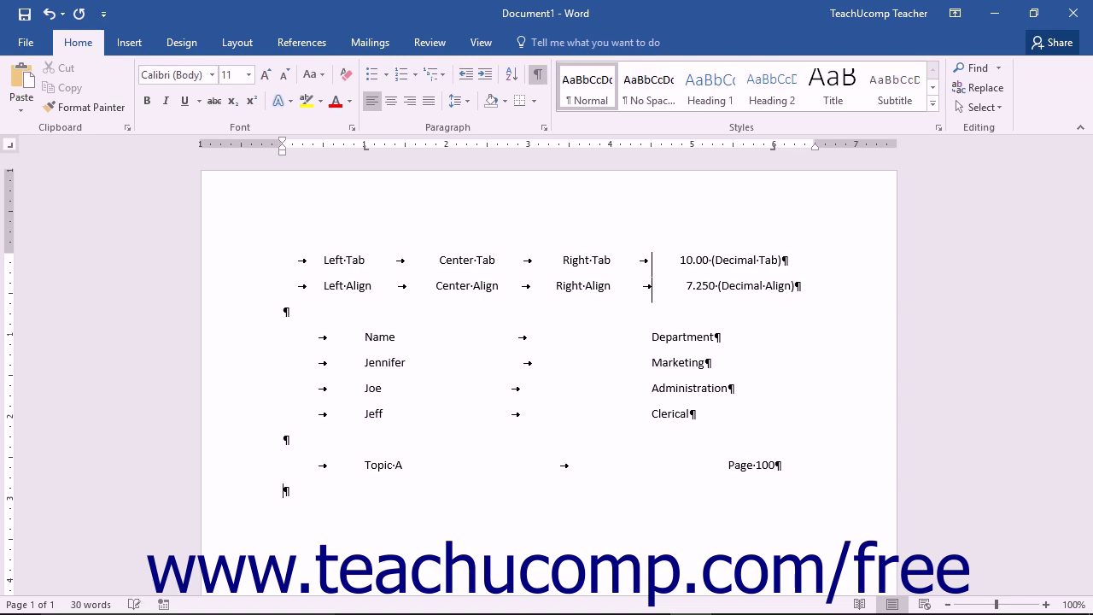